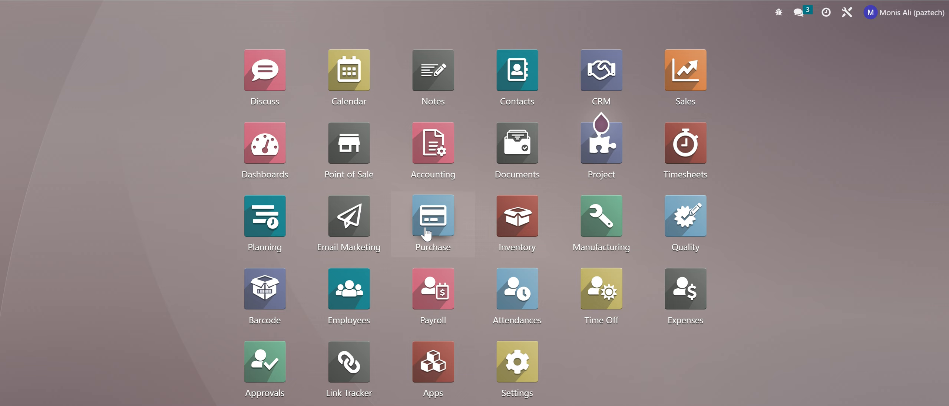
Open the vendors in the Purchase app and show them as a list.
click(427, 234)
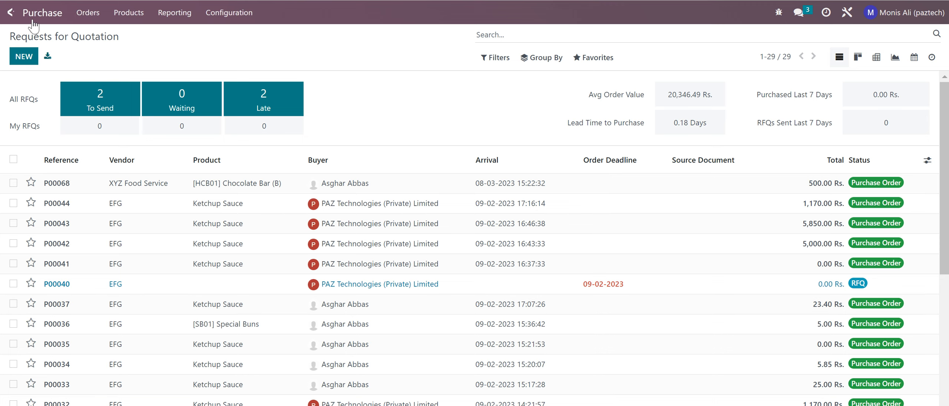
click(137, 16)
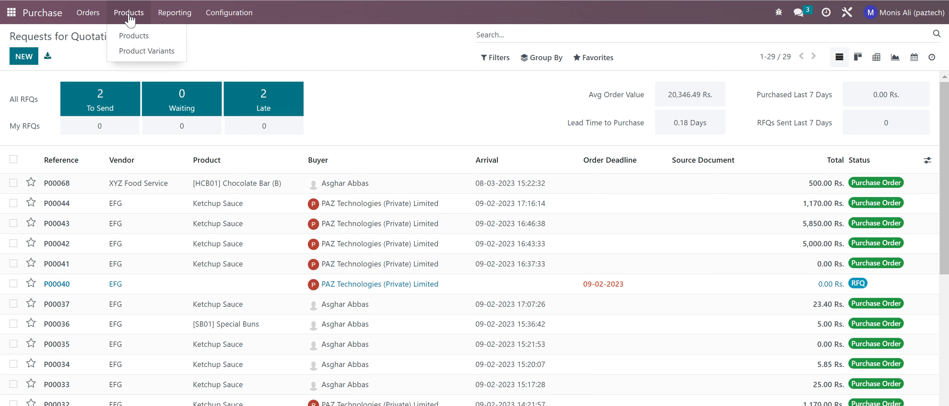
mouse_move(219, 15)
mouse_move(96, 18)
click(91, 80)
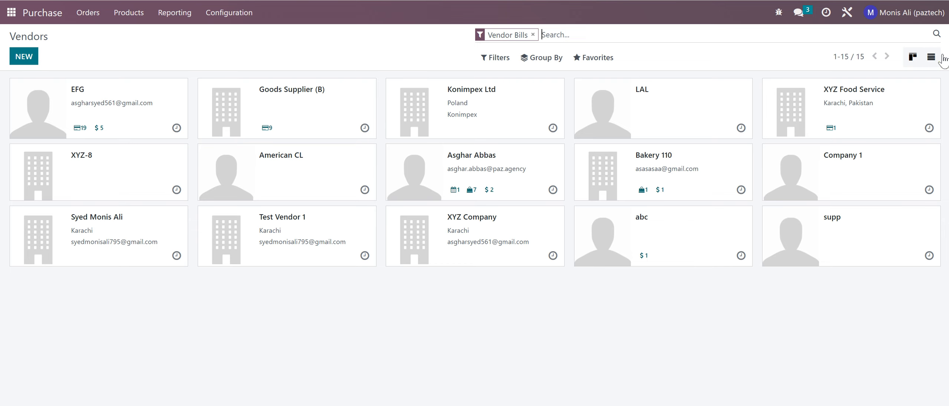
click(932, 56)
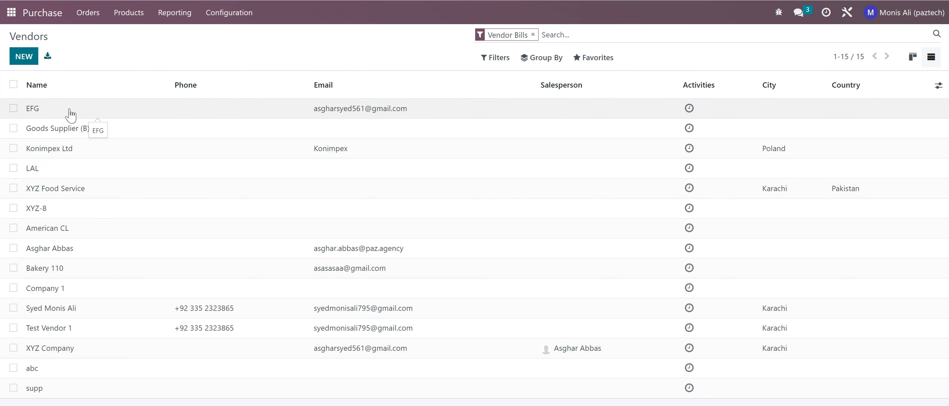
Create a new vendor record named Test with the contact type Company.
click(24, 57)
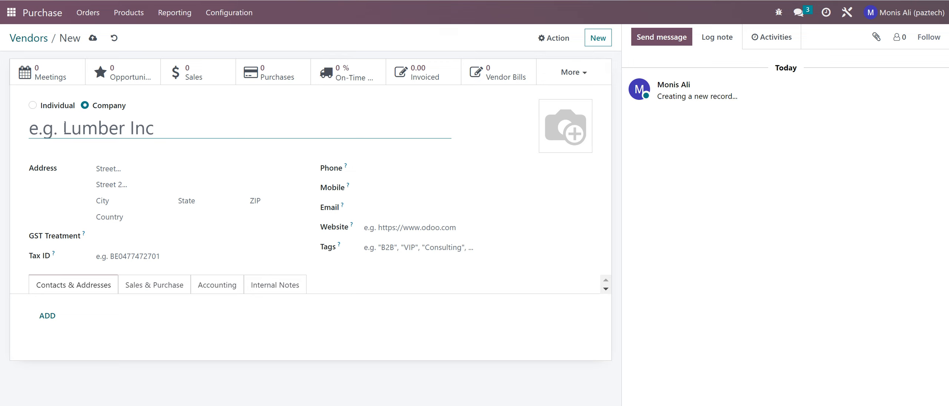
click(65, 128)
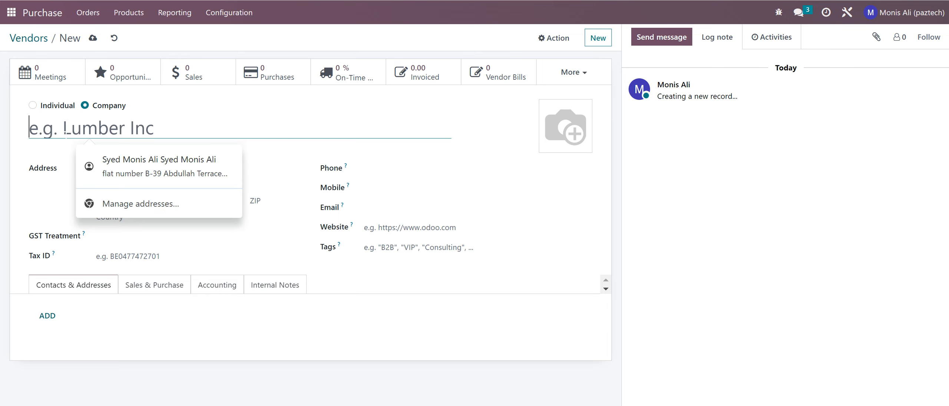
text(Test)
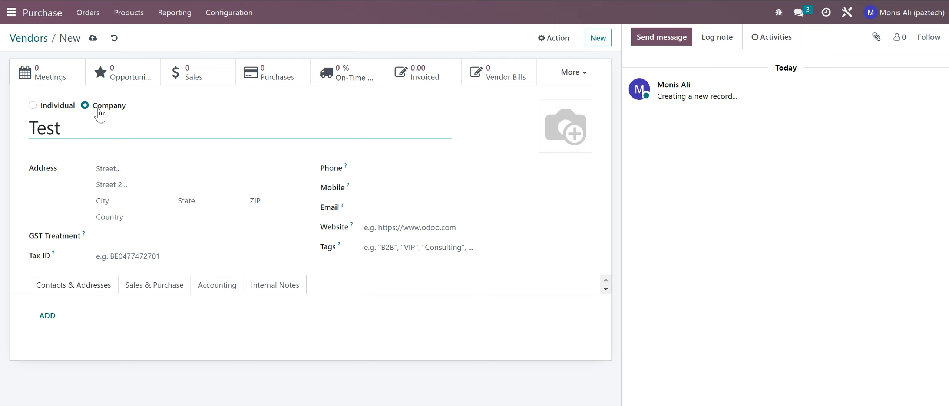
click(32, 105)
click(85, 106)
Enter test 1 as the vendor's street and fill in the city and remaining contact details from the saved Karachi address suggestion.
click(97, 168)
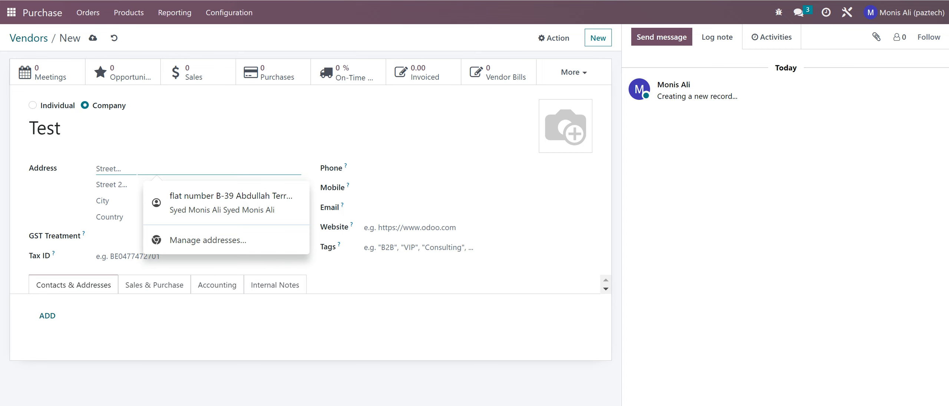
text(test)
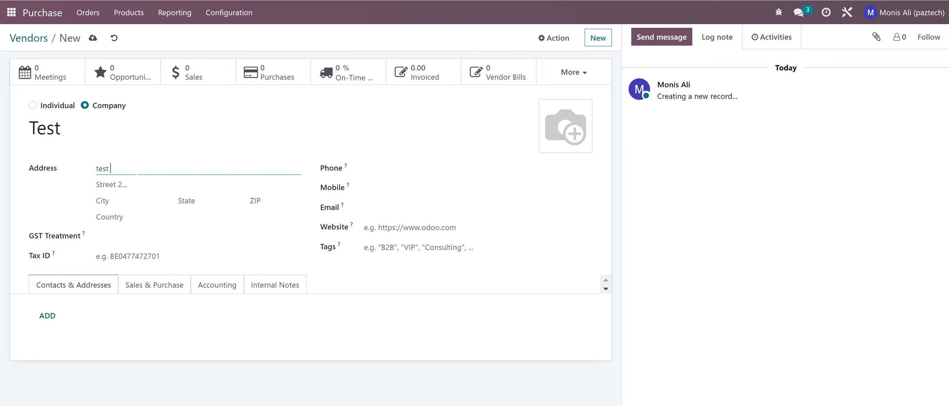
text( 1)
click(125, 210)
text(kara)
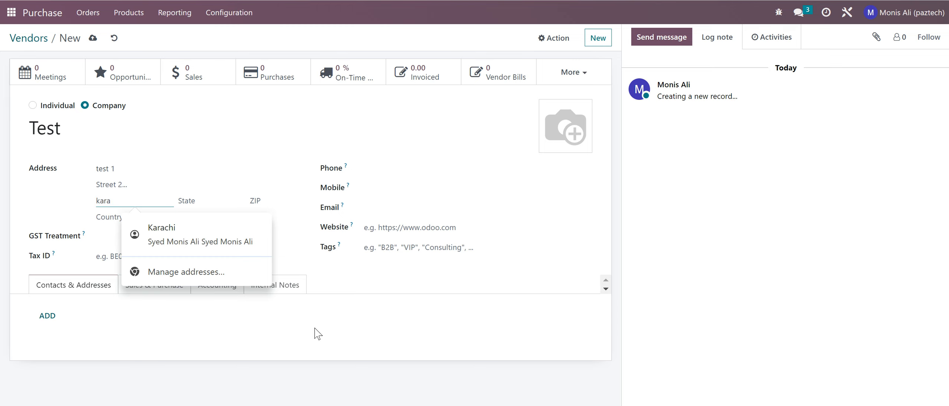
click(161, 243)
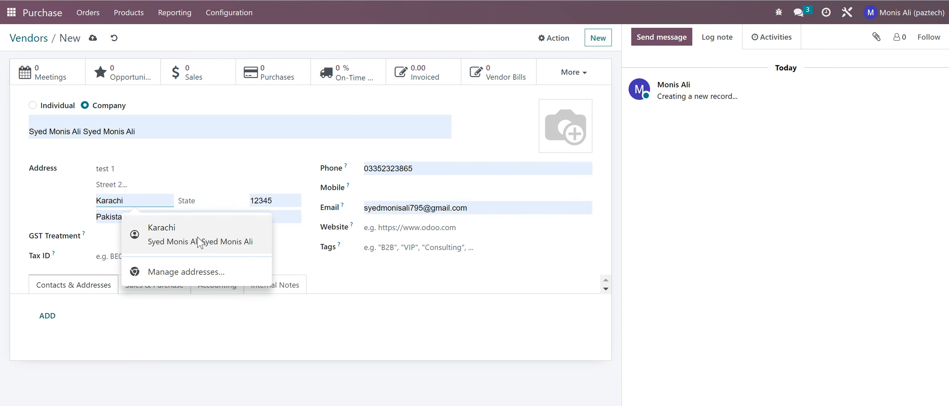
Replace the autofilled vendor name with test.
click(311, 134)
key(BackSpace)
key(BackSpace)
key(BackSpace)
key(BackSpace)
key(BackSpace)
key(BackSpace)
key(BackSpace)
key(BackSpace)
key(BackSpace)
key(BackSpace)
key(BackSpace)
key(BackSpace)
key(BackSpace)
key(BackSpace)
key(BackSpace)
key(BackSpace)
key(BackSpace)
key(BackSpace)
key(BackSpace)
key(BackSpace)
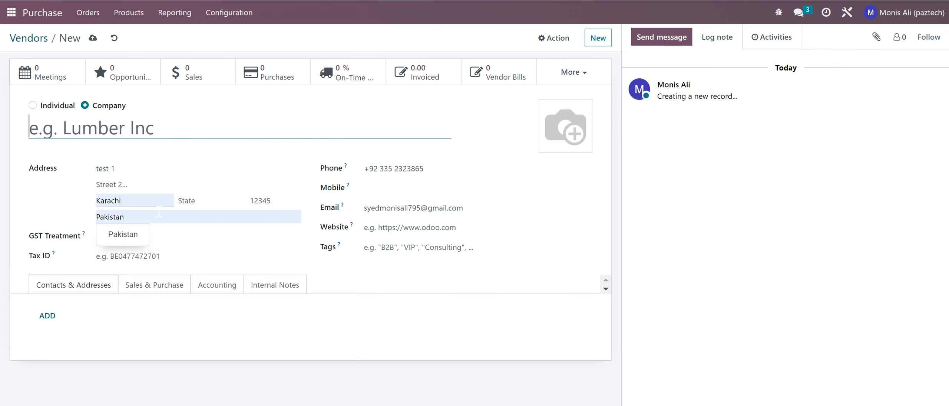
text(test)
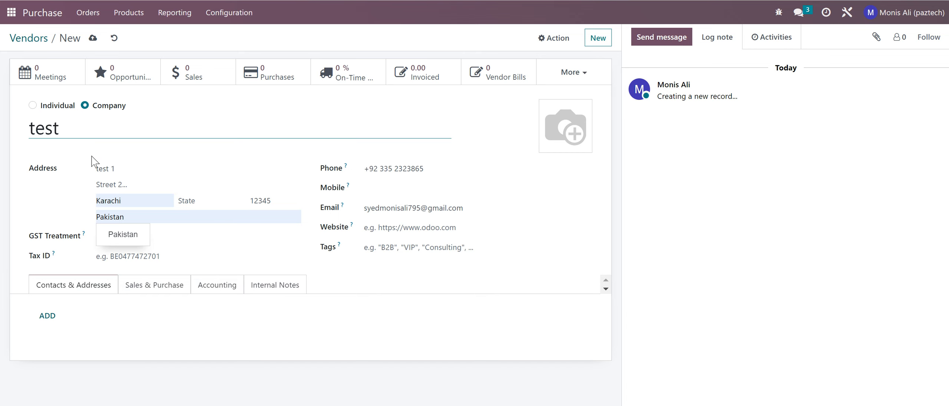
click(133, 203)
click(202, 153)
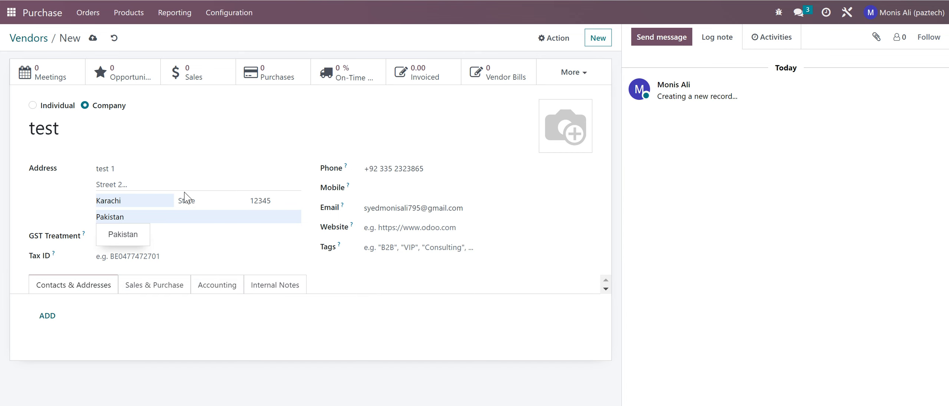
Review the vendor's Sales & Purchase, Internal Notes and Contacts & Addresses sections, open the Create Contact form and discard it.
click(152, 290)
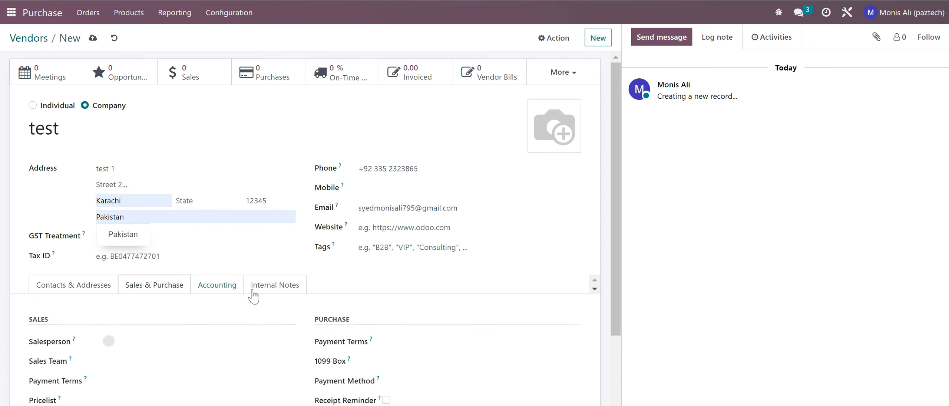
click(272, 289)
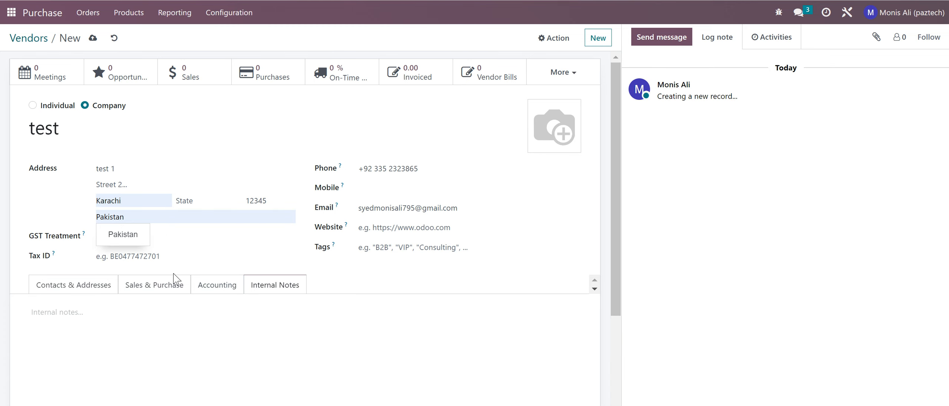
click(75, 288)
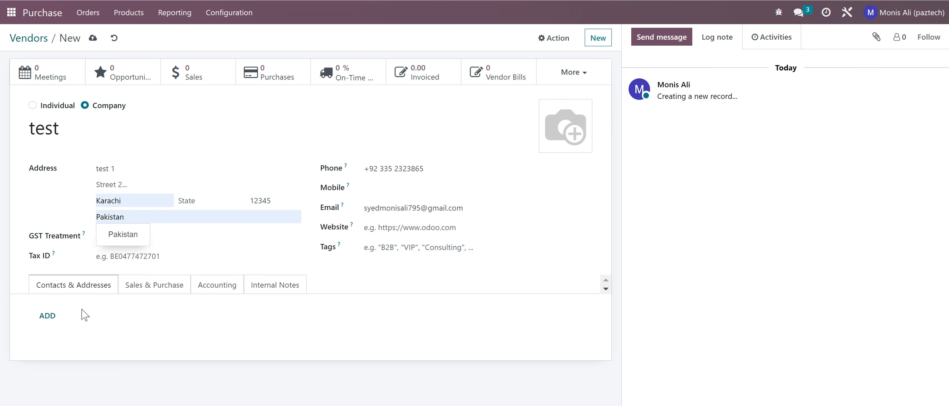
click(49, 316)
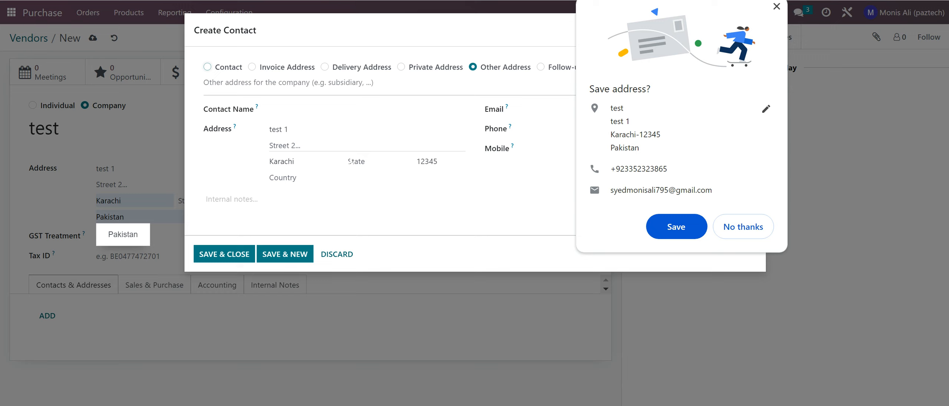
click(704, 228)
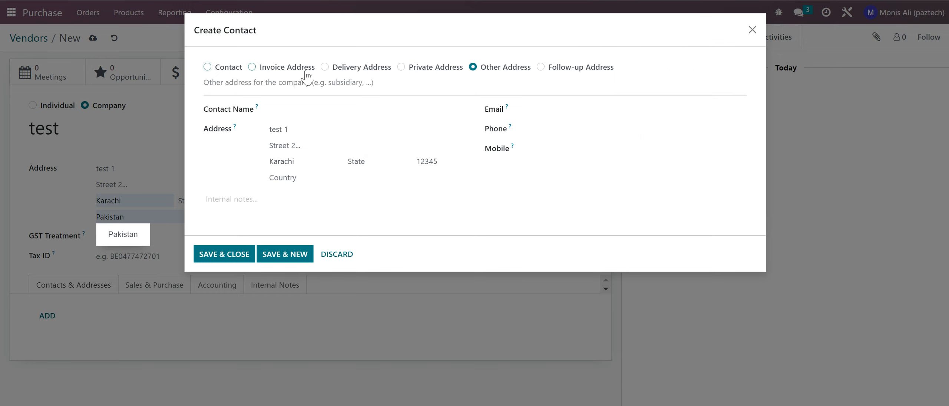
click(341, 257)
Examine the vendor's Sales & Purchase settings, including the sales team, pricelist, payment terms and inventory locations.
click(186, 284)
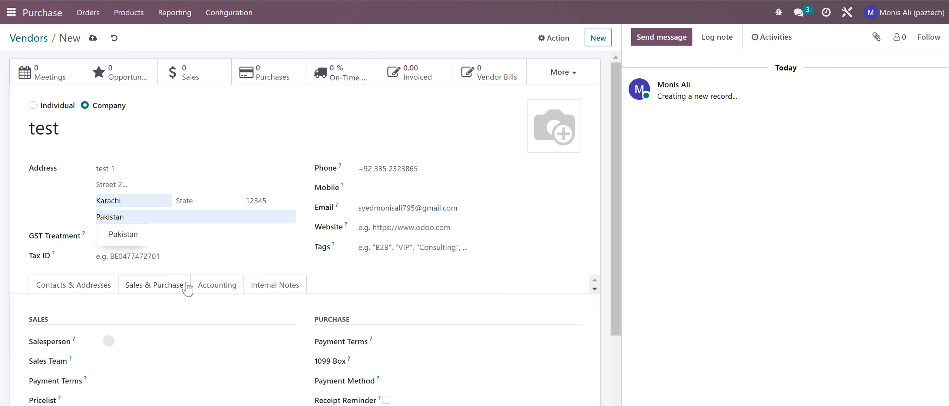
scroll(130, 315, down, 2)
click(167, 275)
click(149, 295)
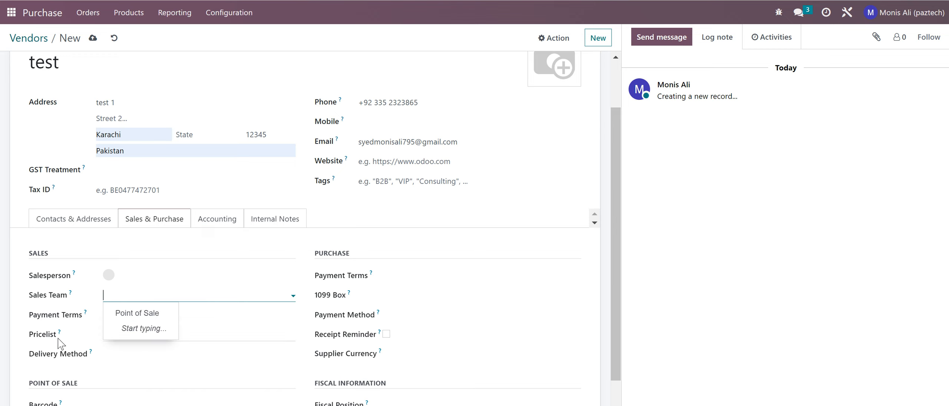
click(114, 338)
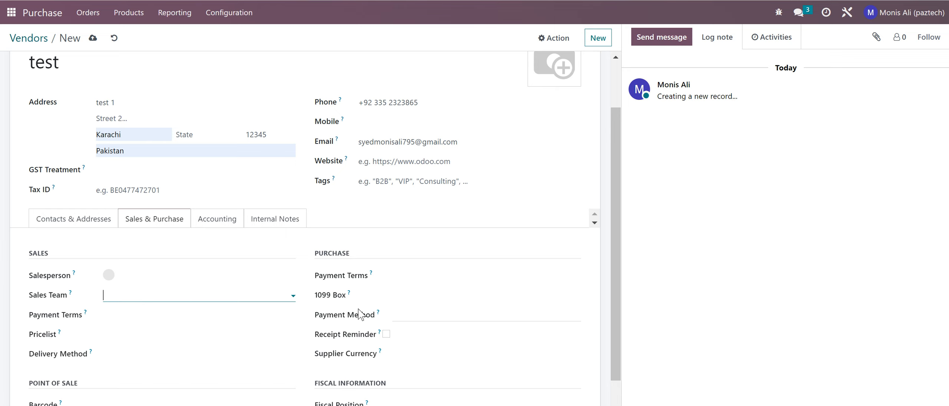
scroll(362, 318, down, 3)
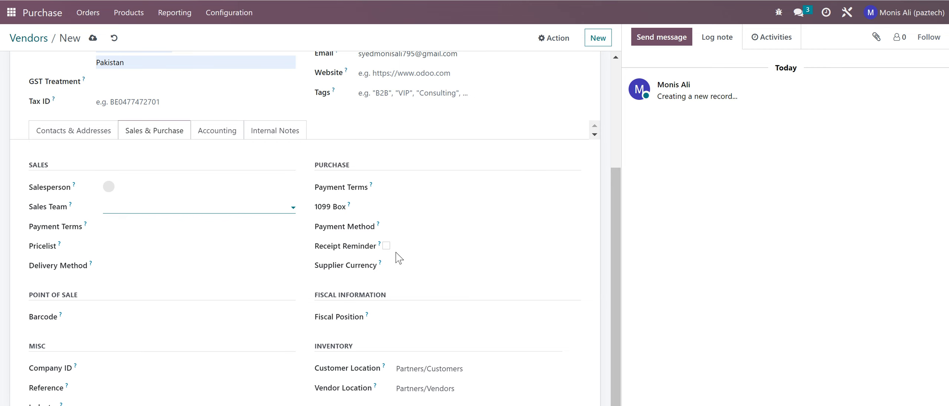
scroll(388, 254, up, 5)
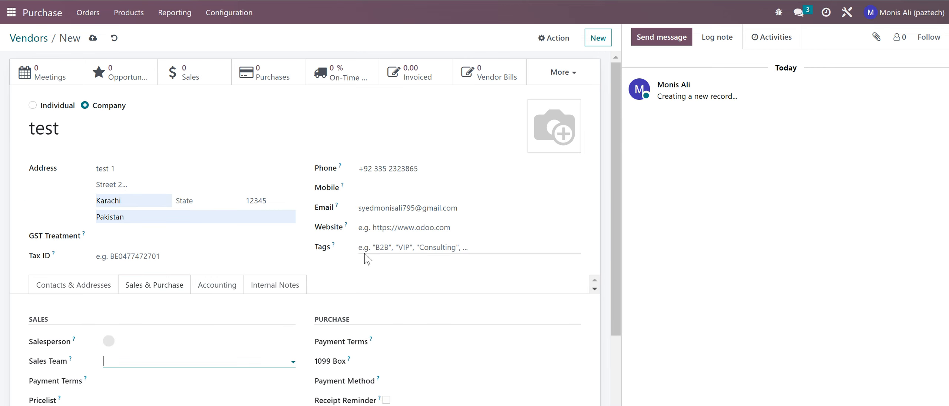
Examine the Account Receivable and Account Payable entries in the vendor's accounting settings and the additional related-record shortcuts.
click(220, 289)
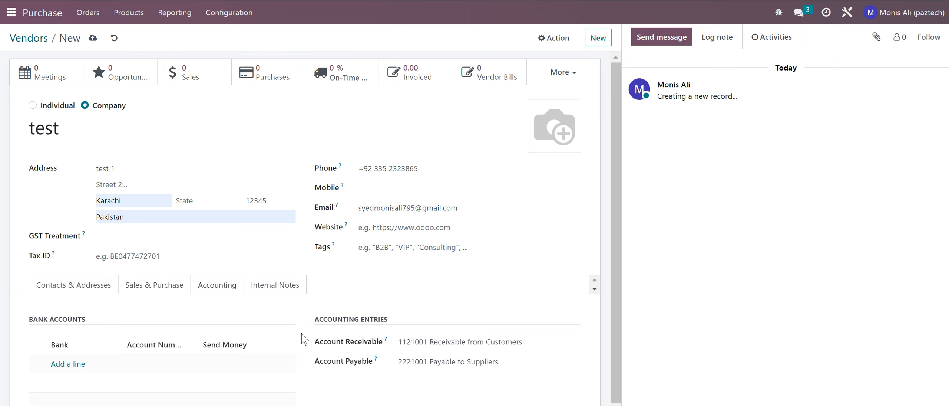
drag(313, 341, 384, 346)
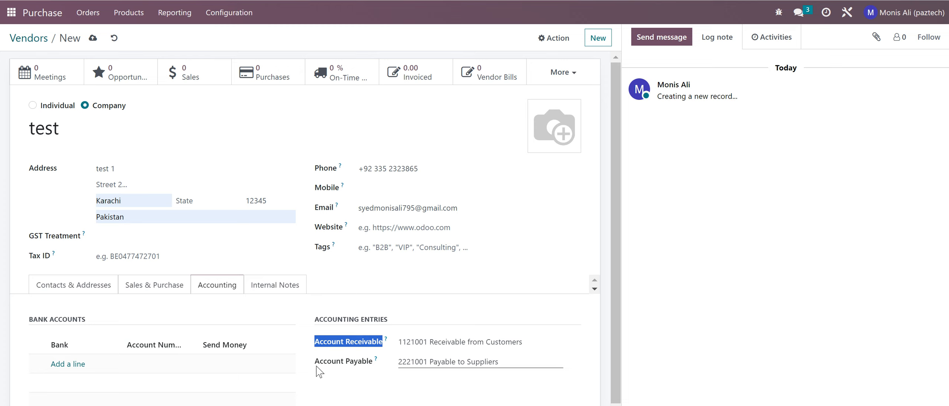
drag(408, 362, 511, 370)
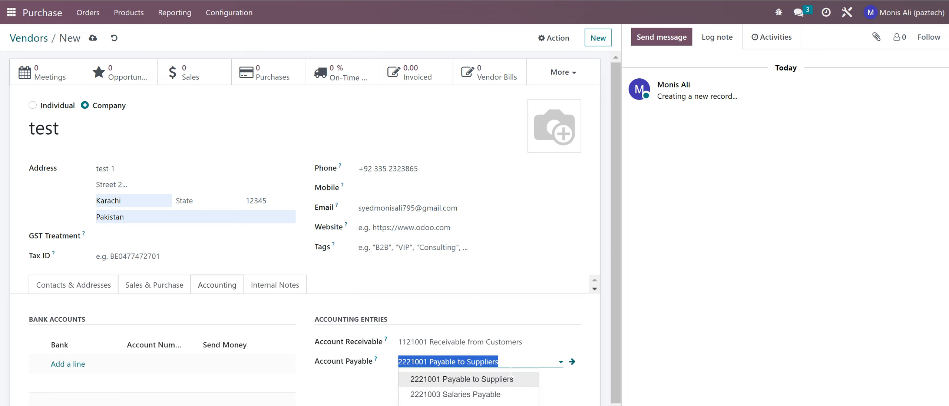
click(405, 344)
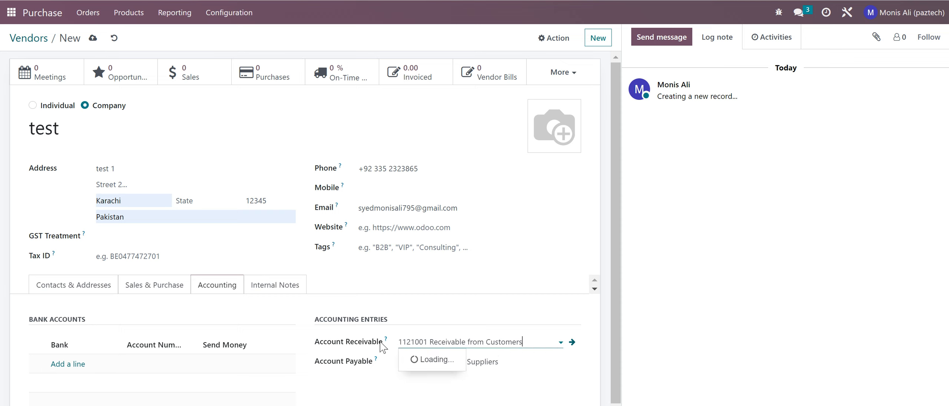
drag(406, 347, 543, 351)
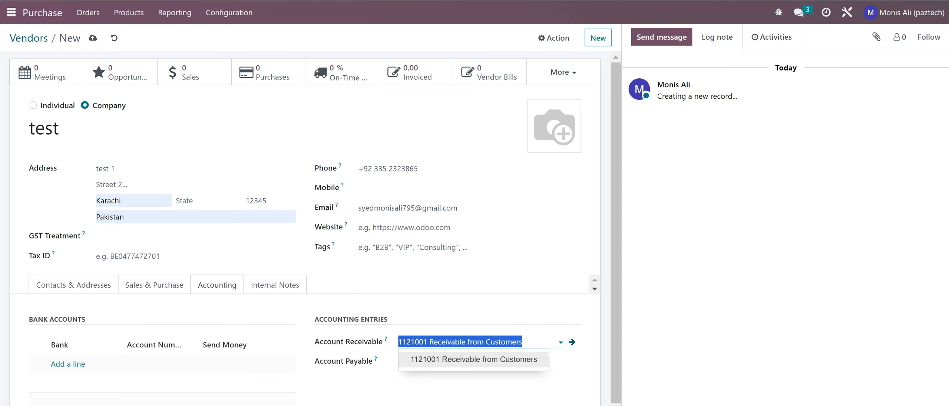
key(Escape)
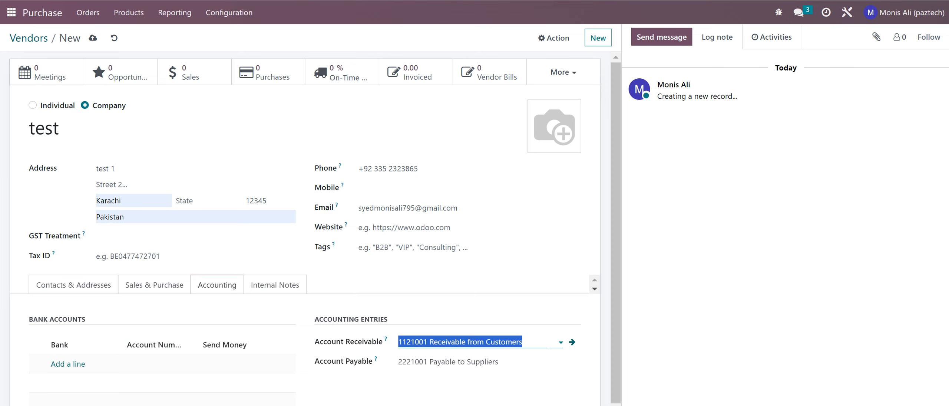
click(700, 332)
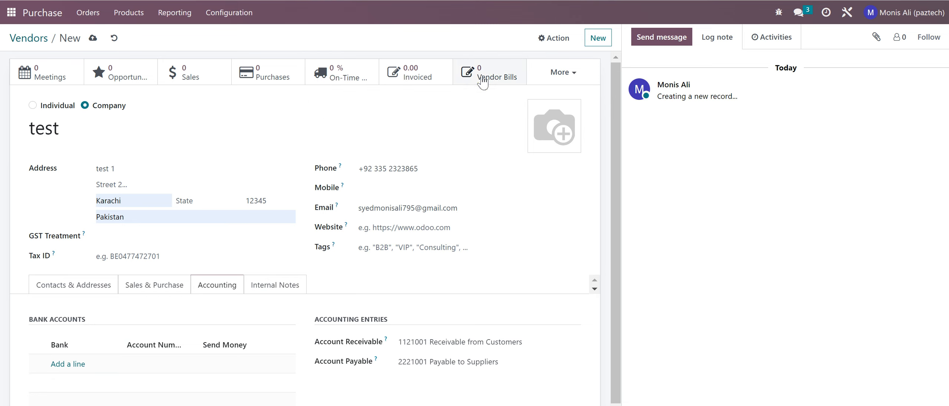
click(561, 74)
click(573, 79)
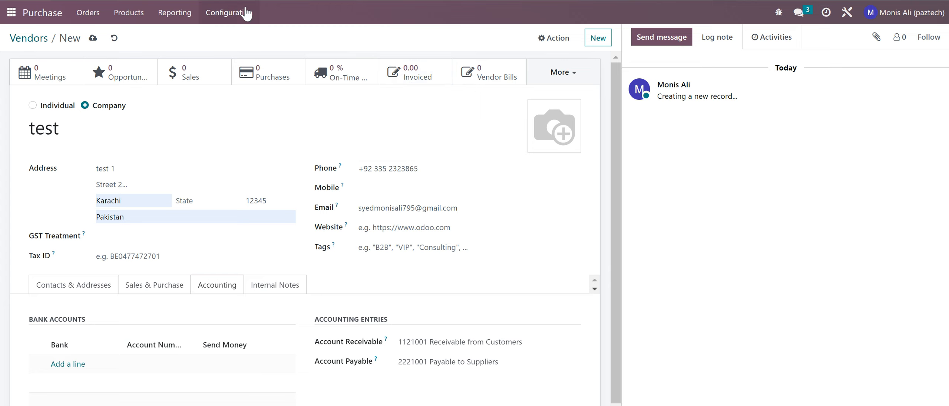
Switch to the Inventory app, open its products and show them as a list.
click(12, 15)
click(518, 216)
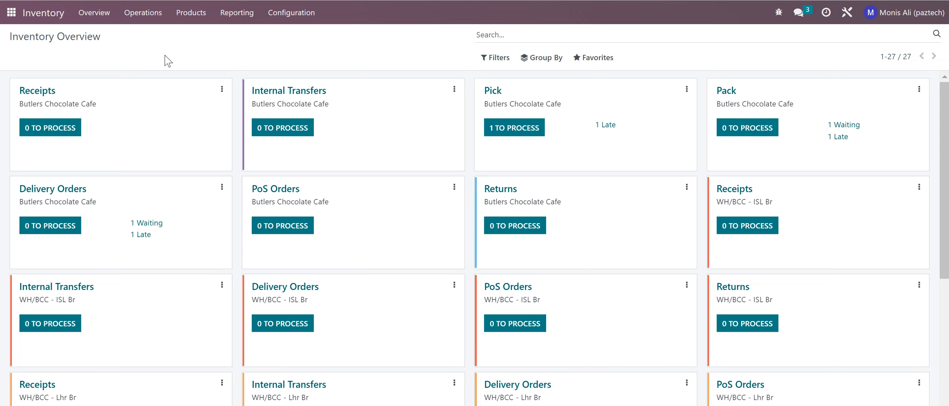
click(133, 13)
click(200, 35)
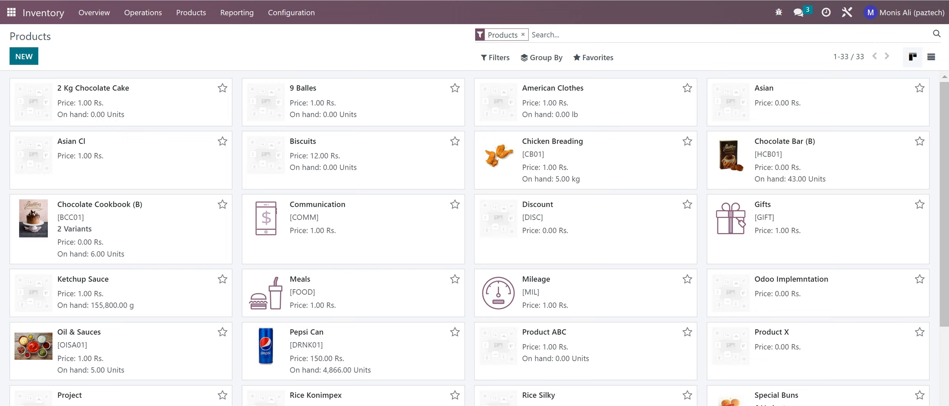
click(932, 56)
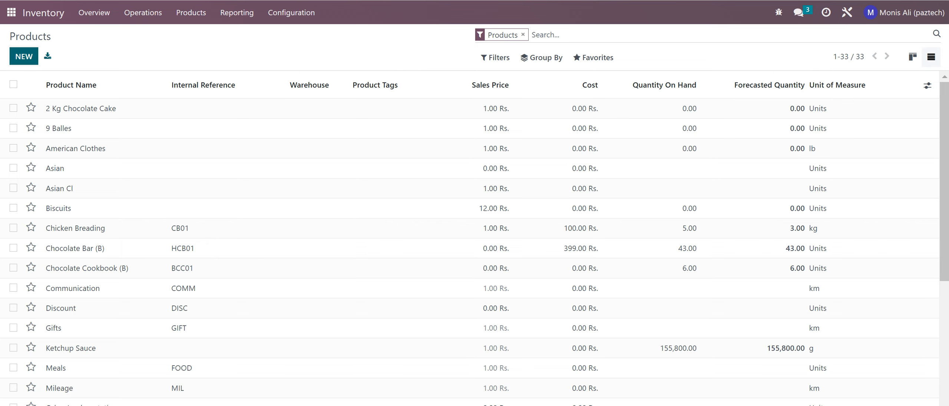
Create a new product named Test Product.
click(24, 56)
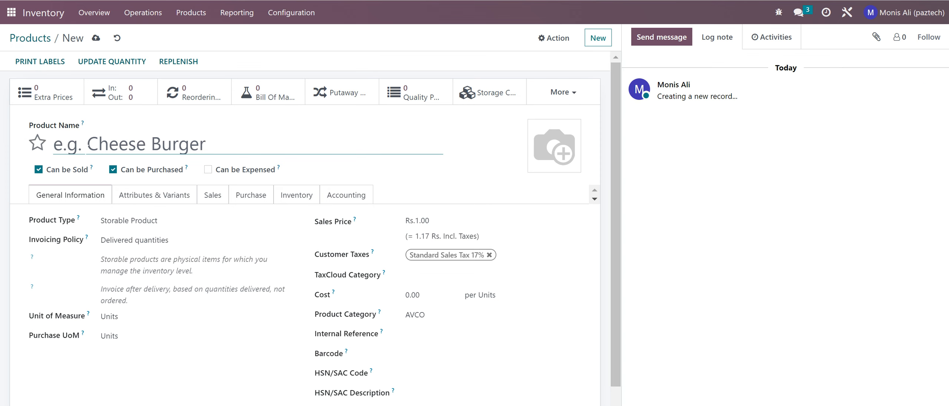
text(Test)
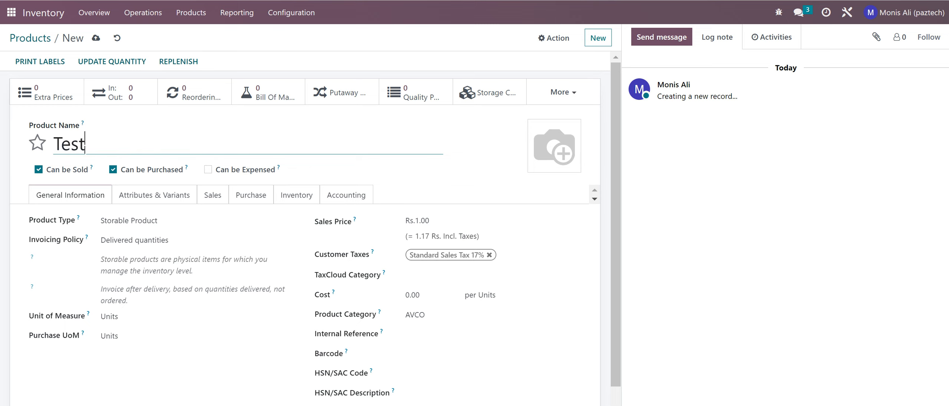
text( Product)
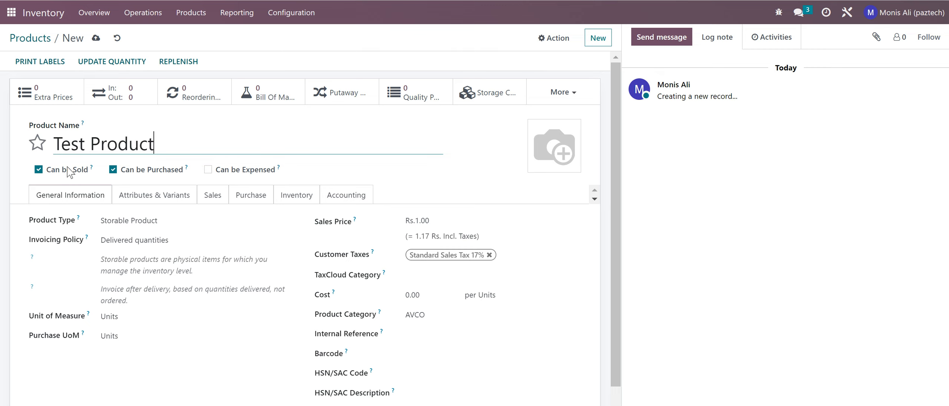
Turn off Can be Sold for Test Product and keep Can be Purchased enabled.
click(115, 172)
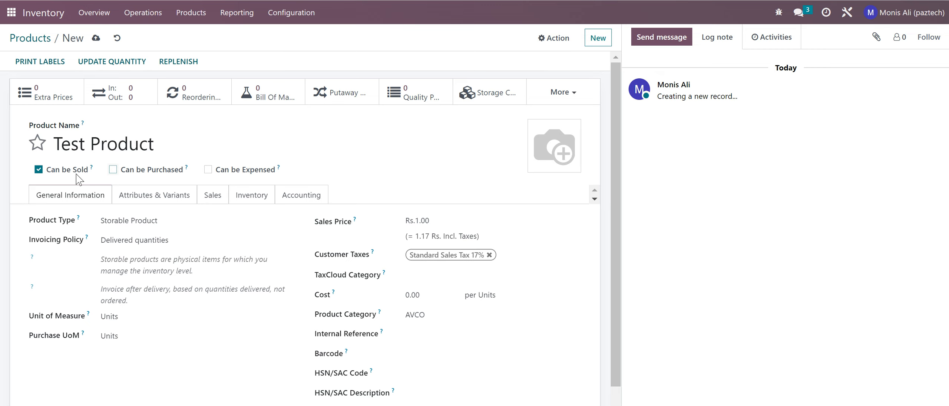
click(40, 171)
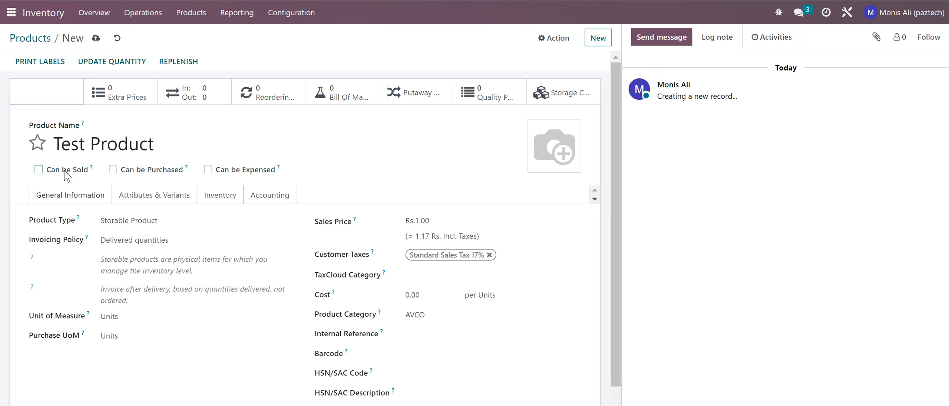
click(116, 172)
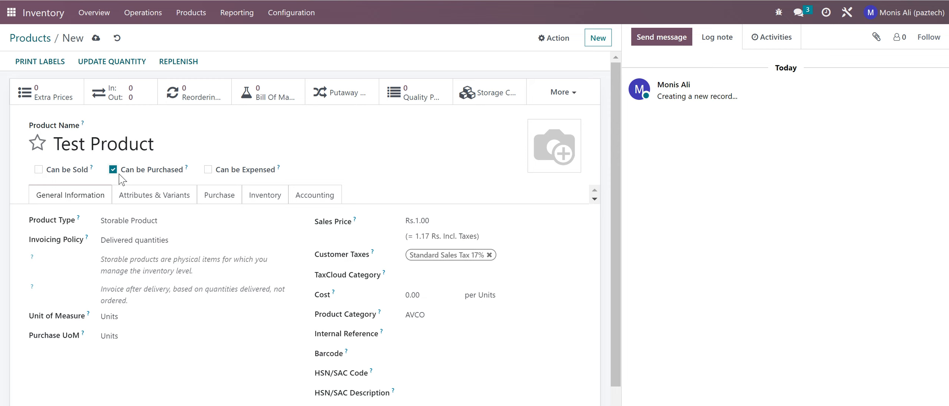
mouse_move(93, 167)
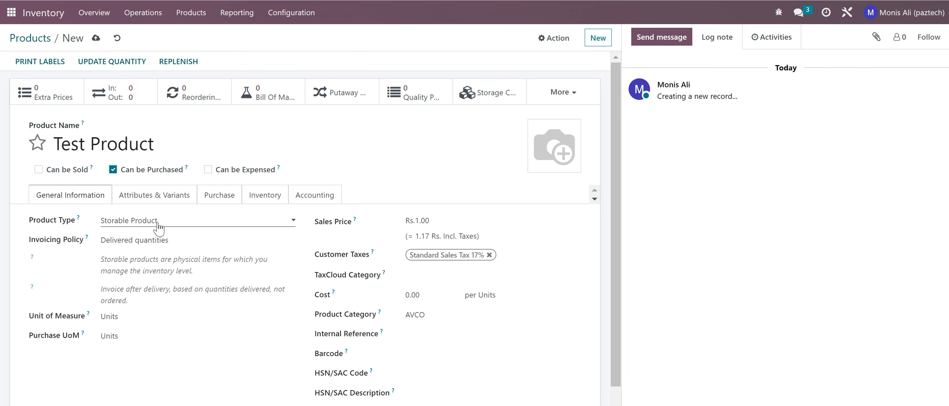
Compare the Storable Product and Service types for Test Product and set its product type to Consumable.
mouse_move(81, 223)
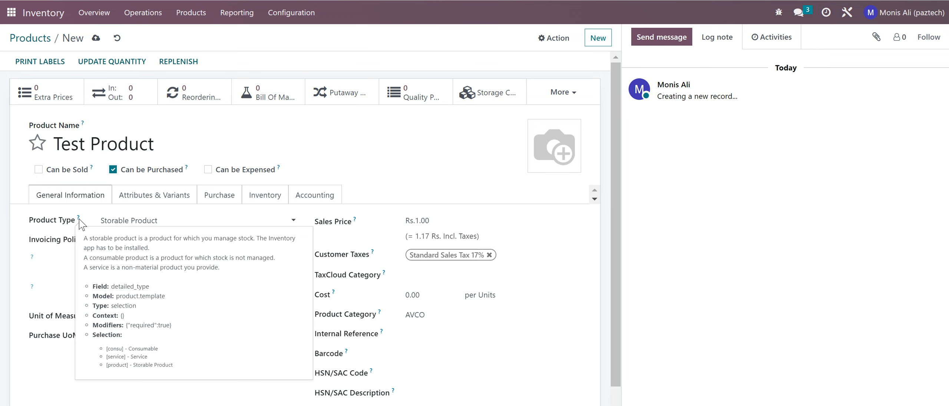
click(128, 222)
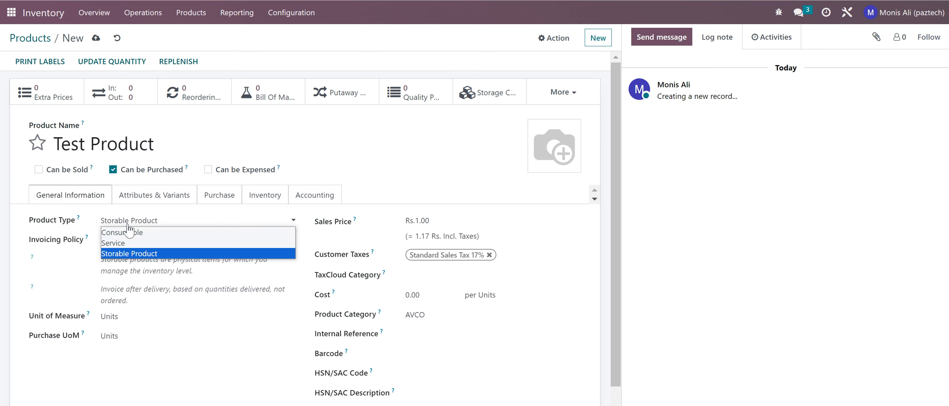
click(134, 254)
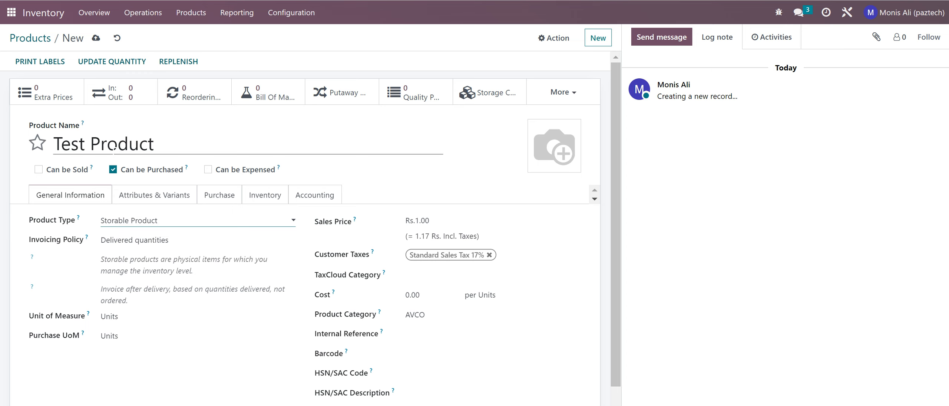
click(128, 222)
click(124, 243)
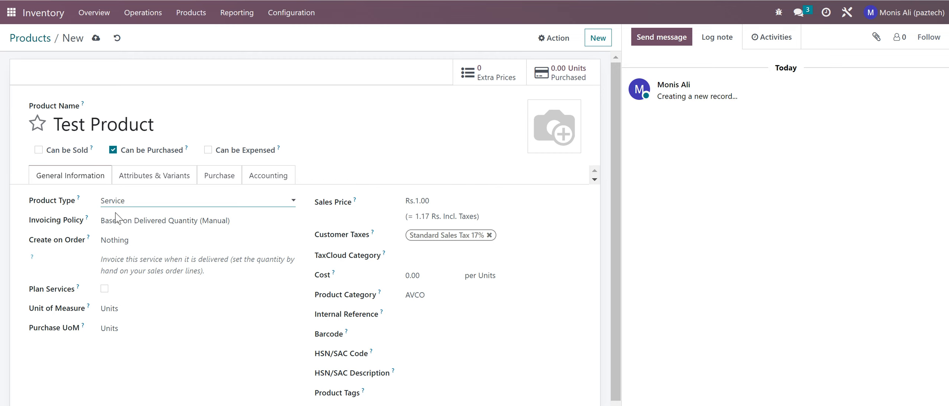
click(122, 201)
click(132, 222)
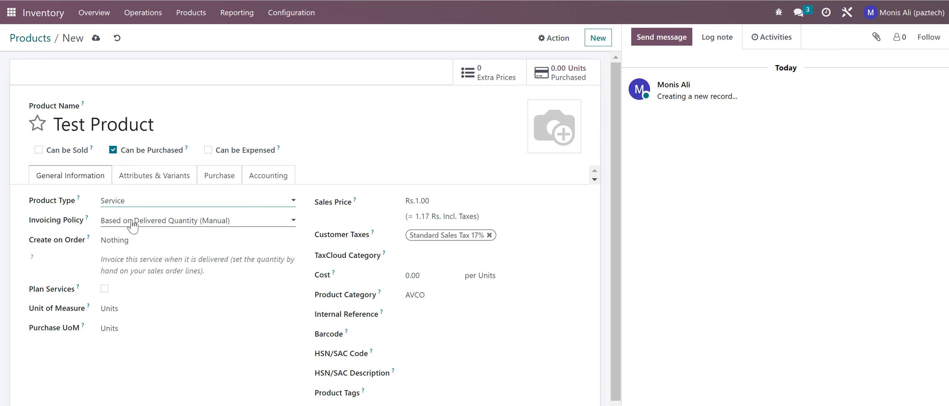
click(126, 203)
click(126, 214)
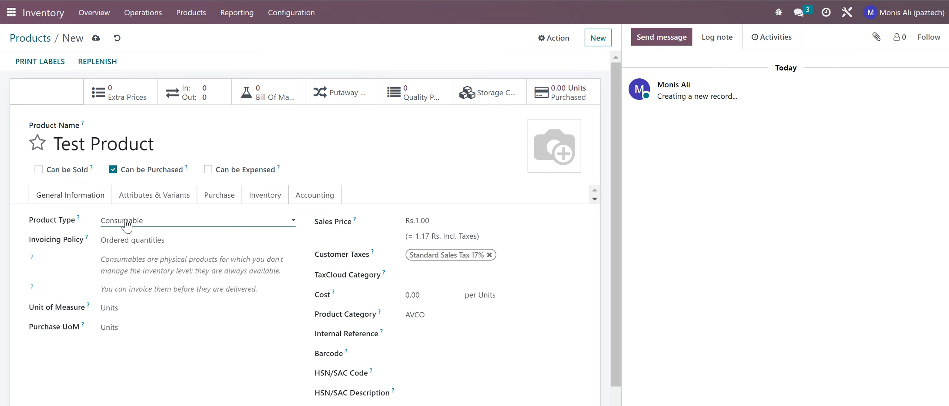
Set the product's invoicing policy to Delivered quantities.
mouse_move(78, 217)
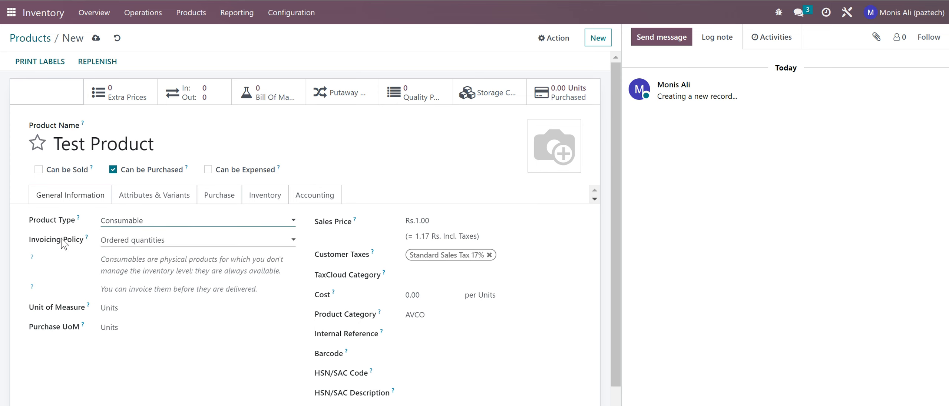
click(113, 242)
click(113, 252)
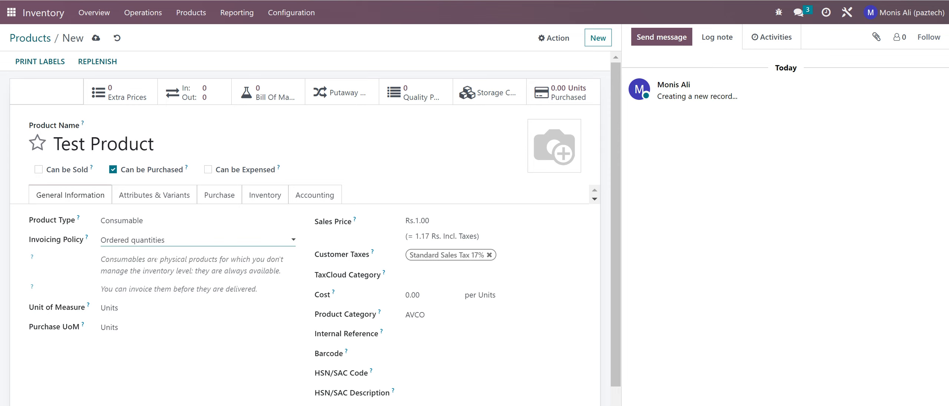
click(117, 245)
click(116, 264)
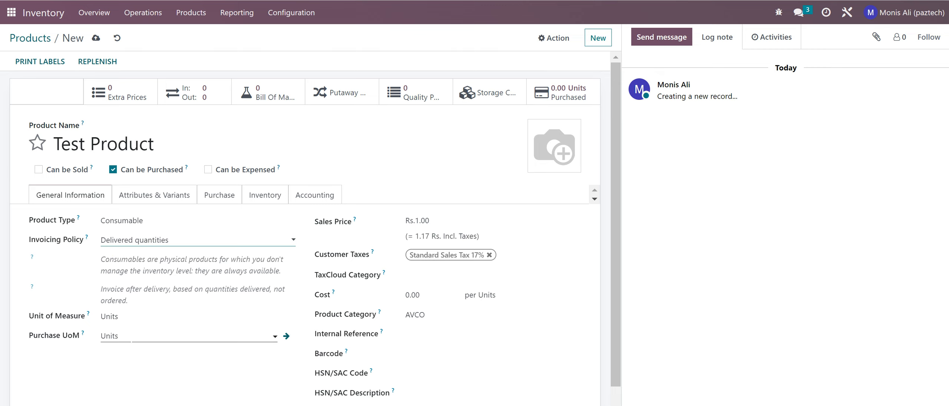
Review the product's Sales Price, Cost, Product Category and Barcode fields and save the product.
click(413, 221)
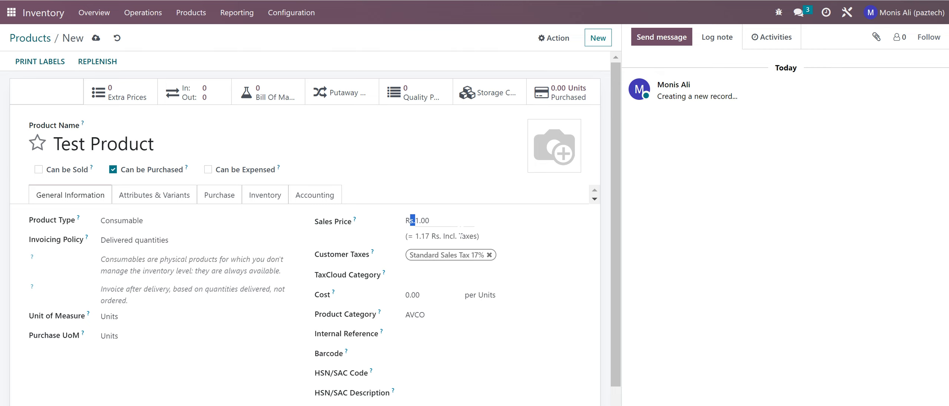
click(408, 295)
key(Tab)
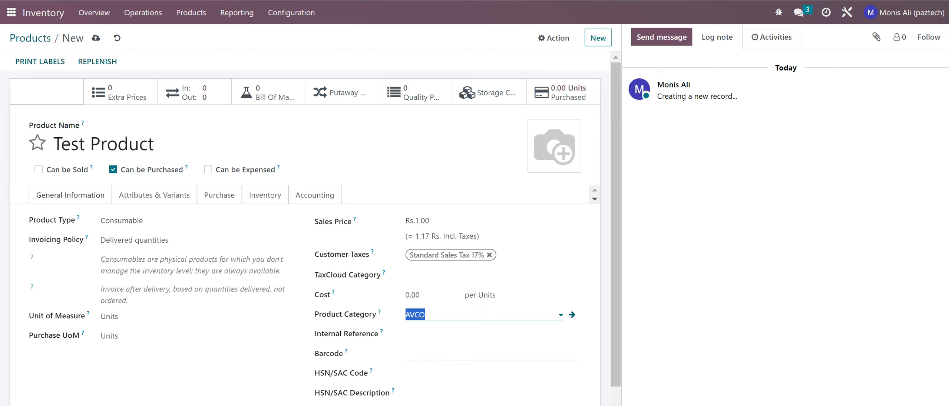
click(416, 359)
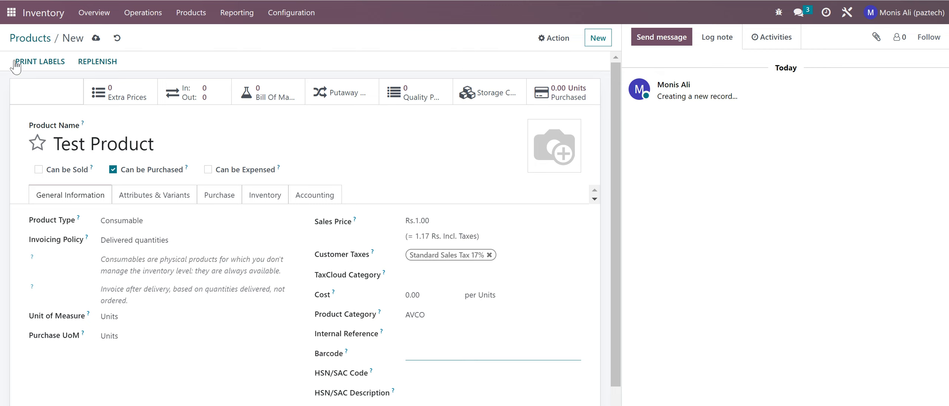
click(96, 38)
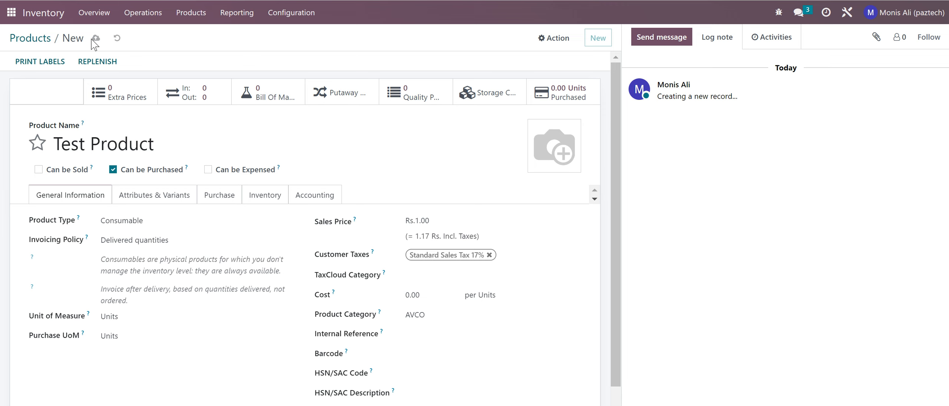
Open the AVCO record from the product categories and examine its category name.
click(292, 12)
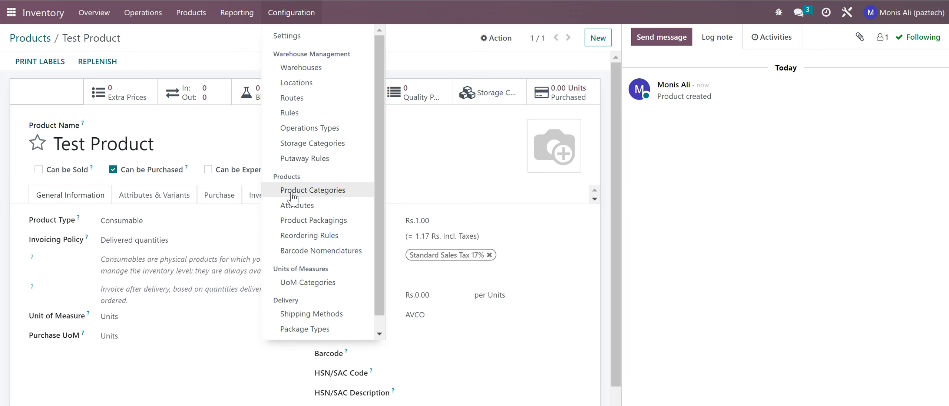
click(313, 191)
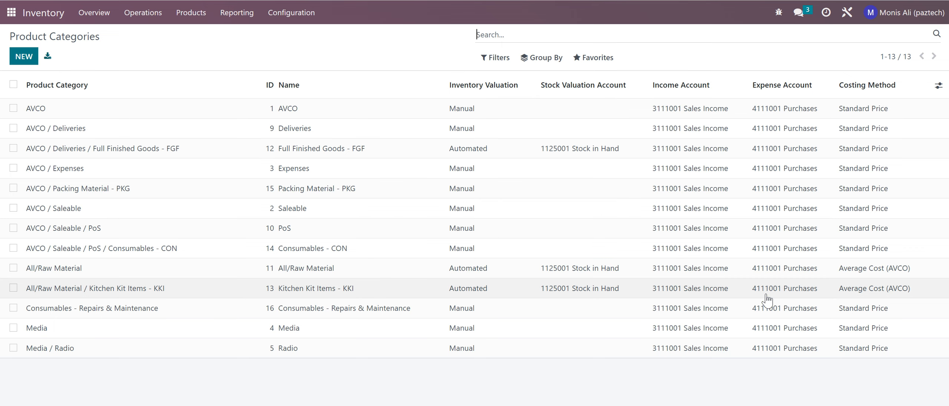
click(90, 113)
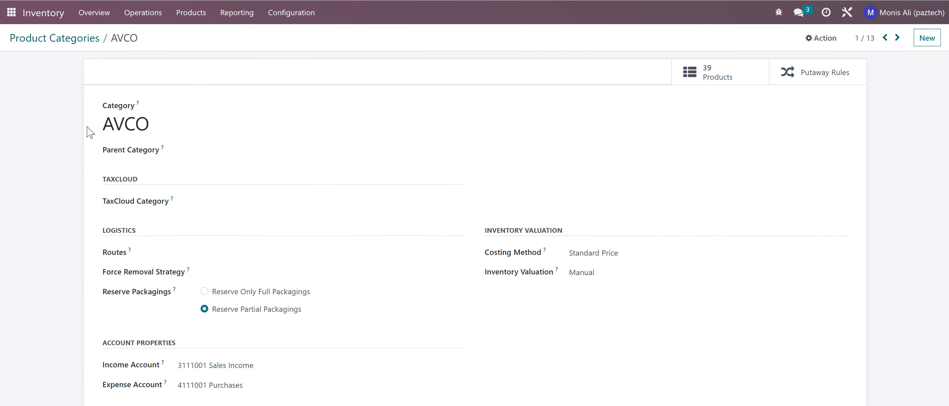
drag(103, 124, 149, 124)
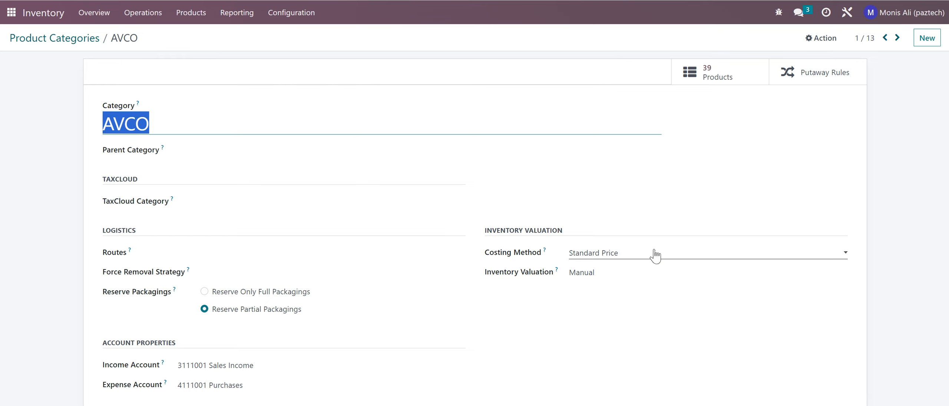
Try the First In First Out (FIFO) and Average Cost (AVCO) costing methods on the AVCO category, accepting the cost method change each time.
click(573, 254)
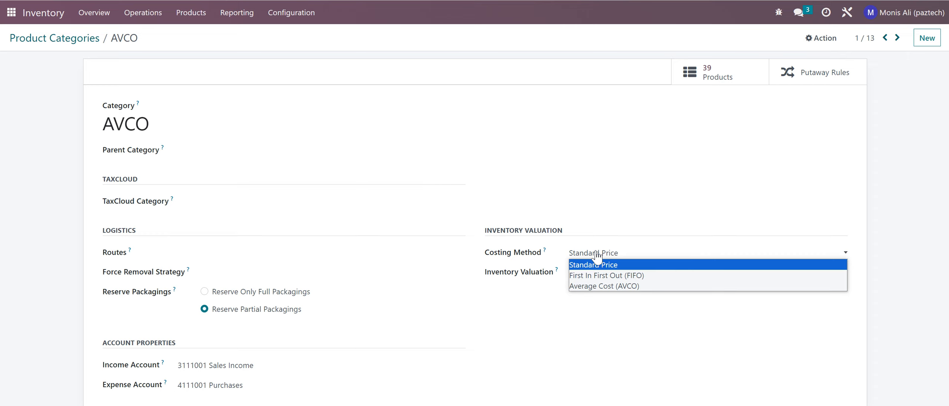
click(616, 275)
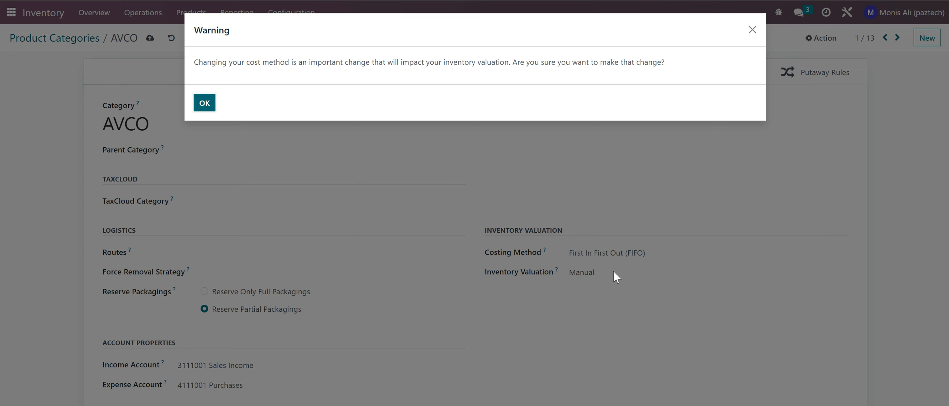
click(204, 103)
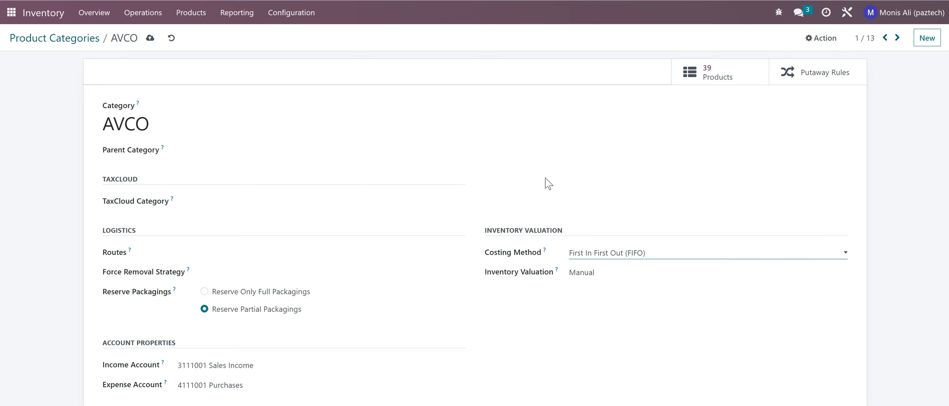
click(651, 253)
click(620, 286)
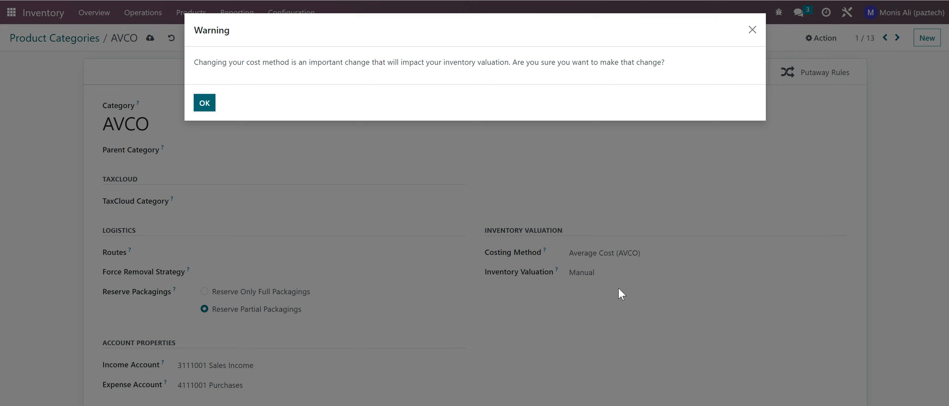
click(212, 108)
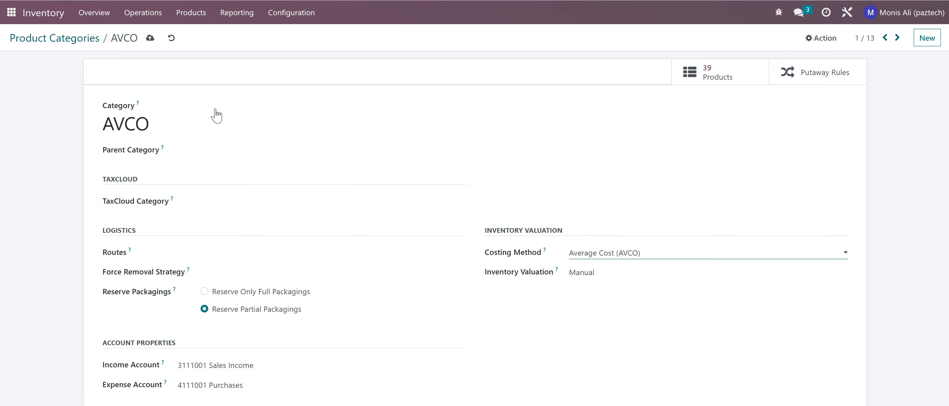
Try Automated inventory valuation on the AVCO category, look through its stock account choices, and discard the category changes.
click(575, 275)
click(582, 302)
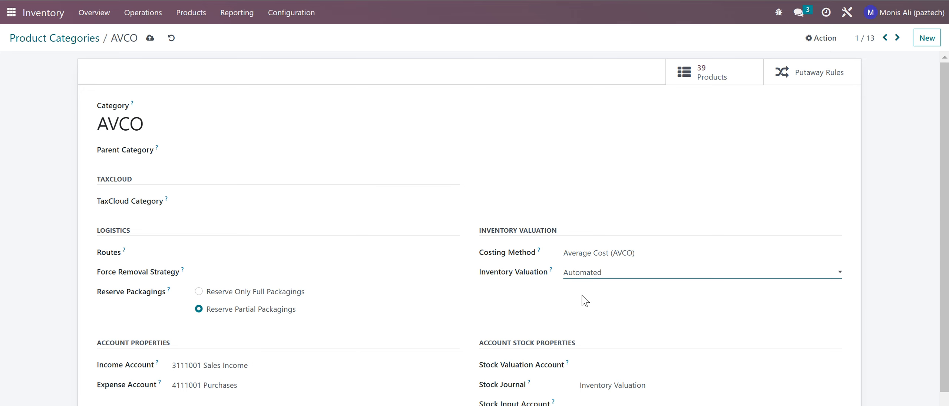
scroll(585, 306, down, 2)
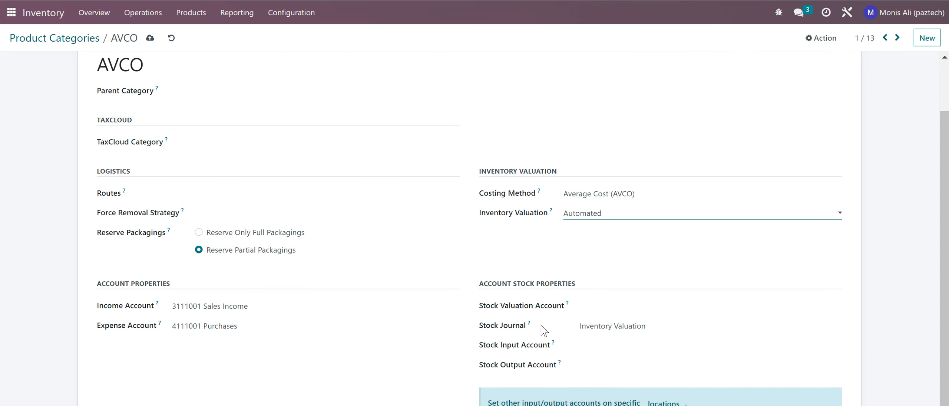
click(611, 306)
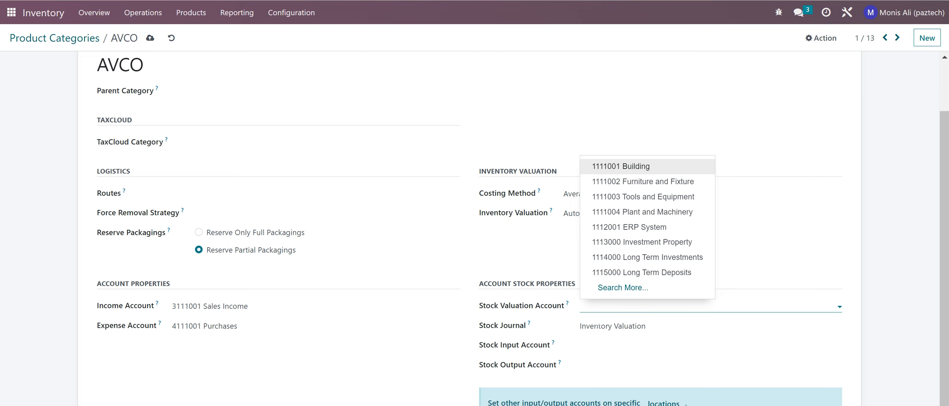
click(603, 345)
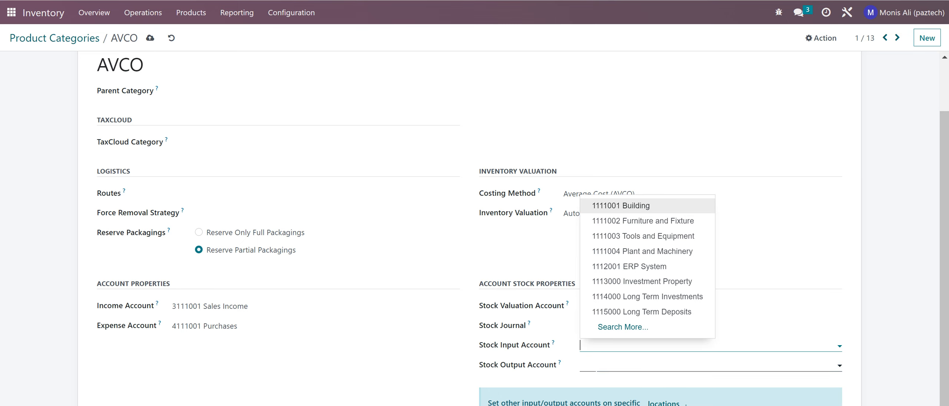
click(609, 366)
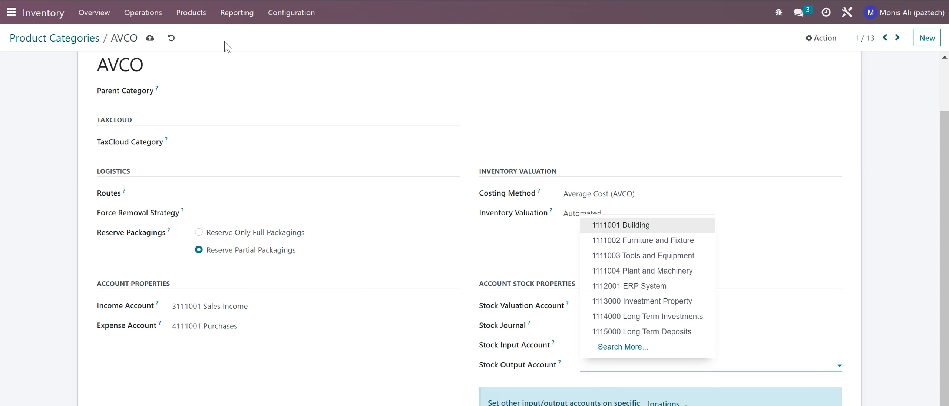
click(171, 38)
Open the warehouse list and start a new warehouse record.
click(291, 13)
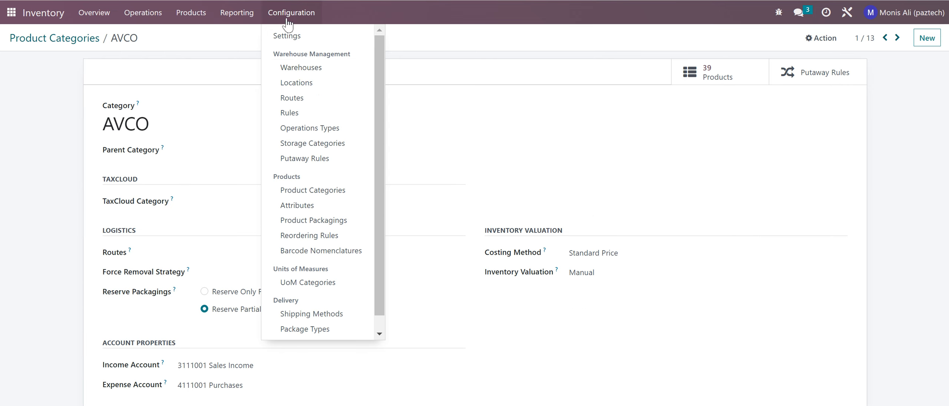
click(304, 77)
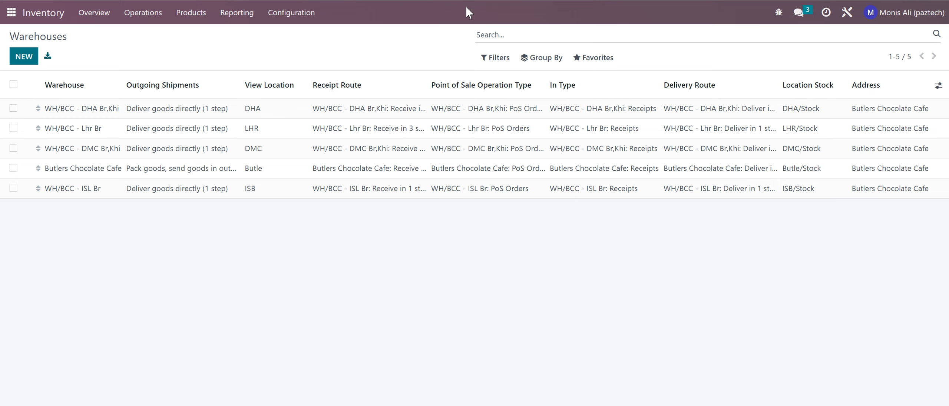
click(24, 57)
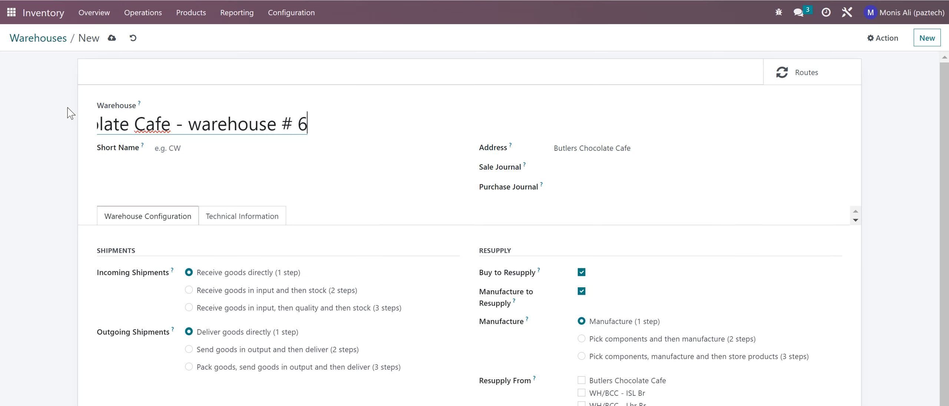
Review the new warehouse's name fields and set Incoming Shipments to Receive goods in input, then quality and then stock (3 steps).
triple_click(202, 129)
click(166, 149)
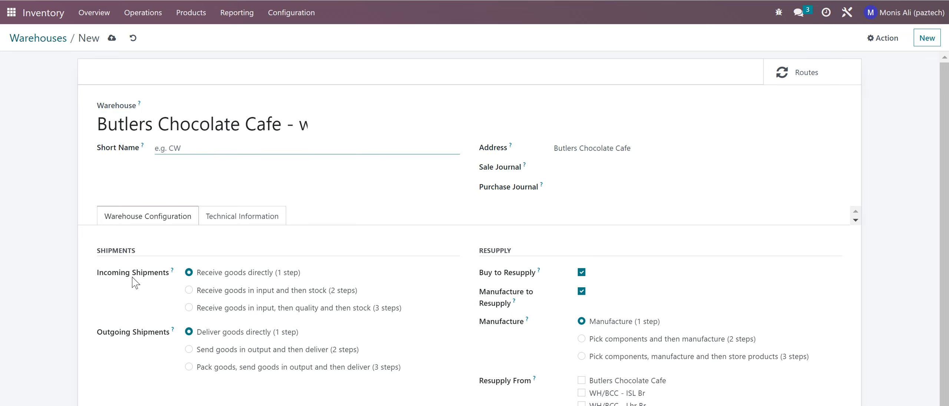
click(179, 222)
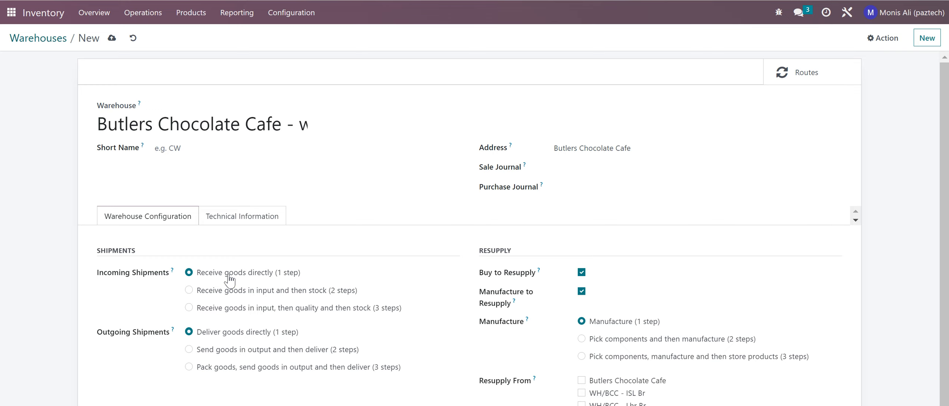
click(197, 290)
click(189, 308)
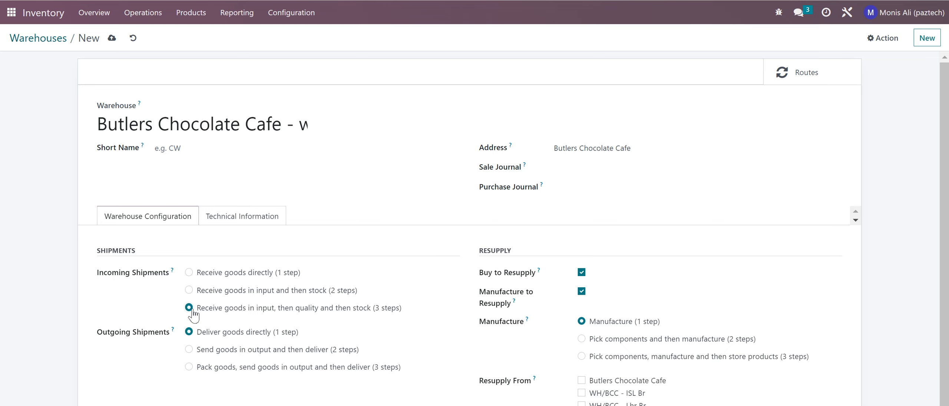